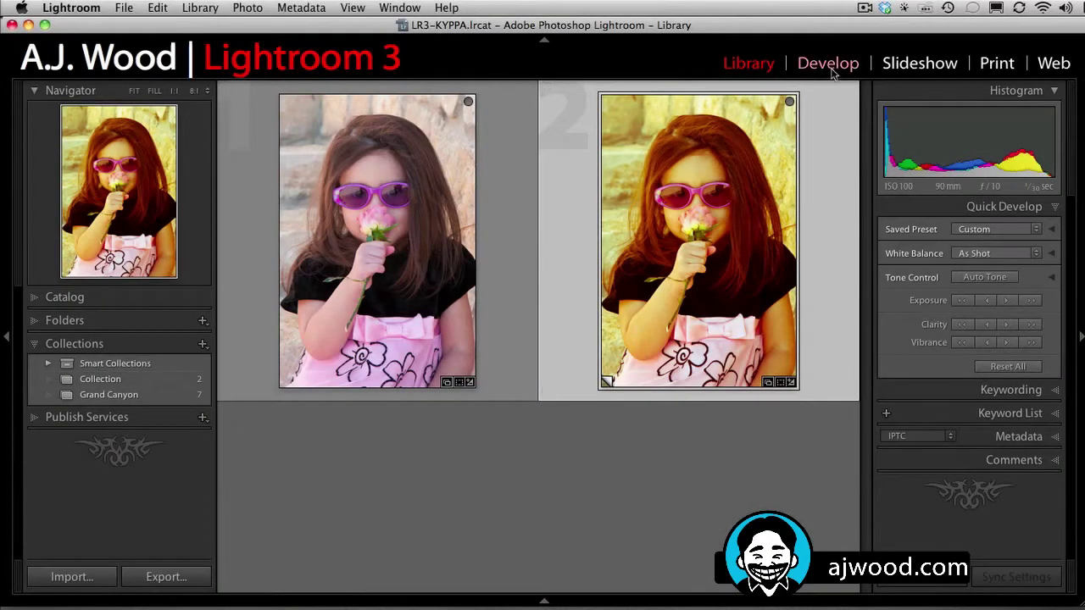
Switch to the Develop module and scroll the History panel to the Preset Starting Point entry.
left_click(831, 67)
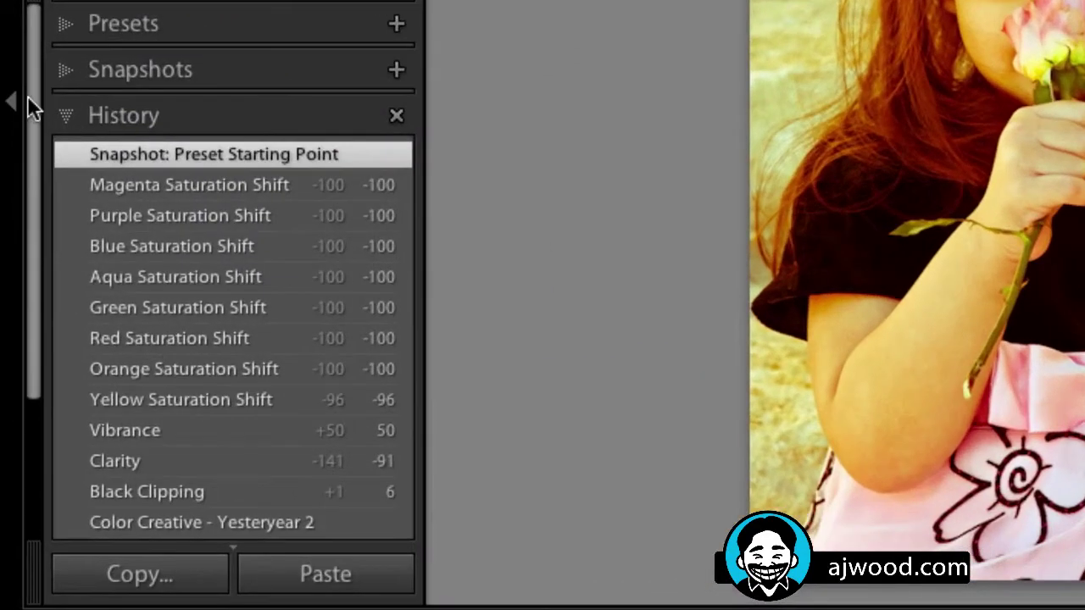
left_click_drag(28, 100, 53, 88)
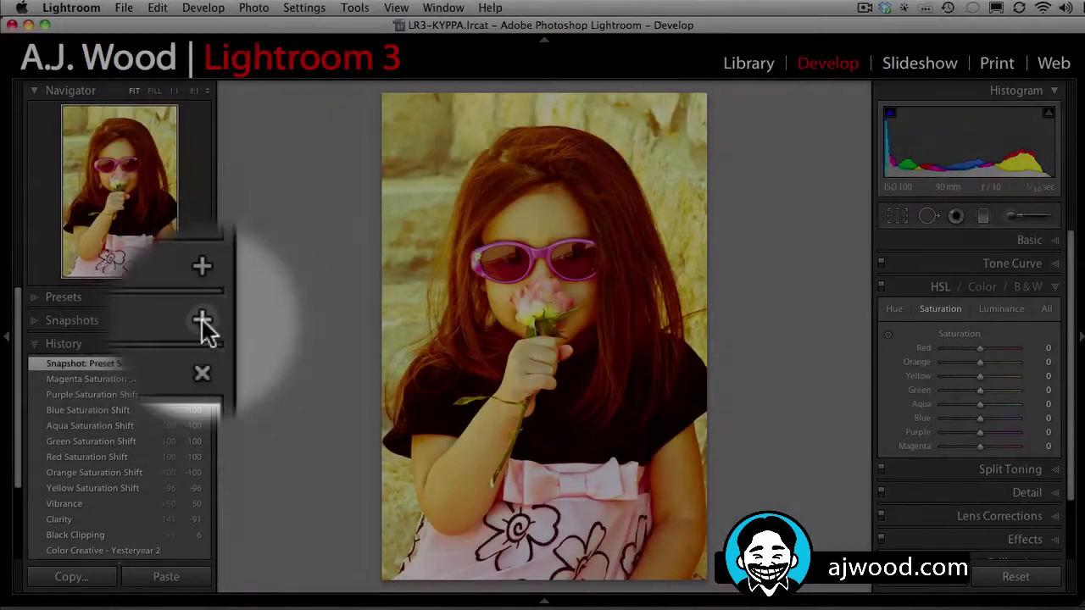
Create a snapshot named 'Preset Starting Point', correcting the lowercase s to a capital.
left_click(203, 319)
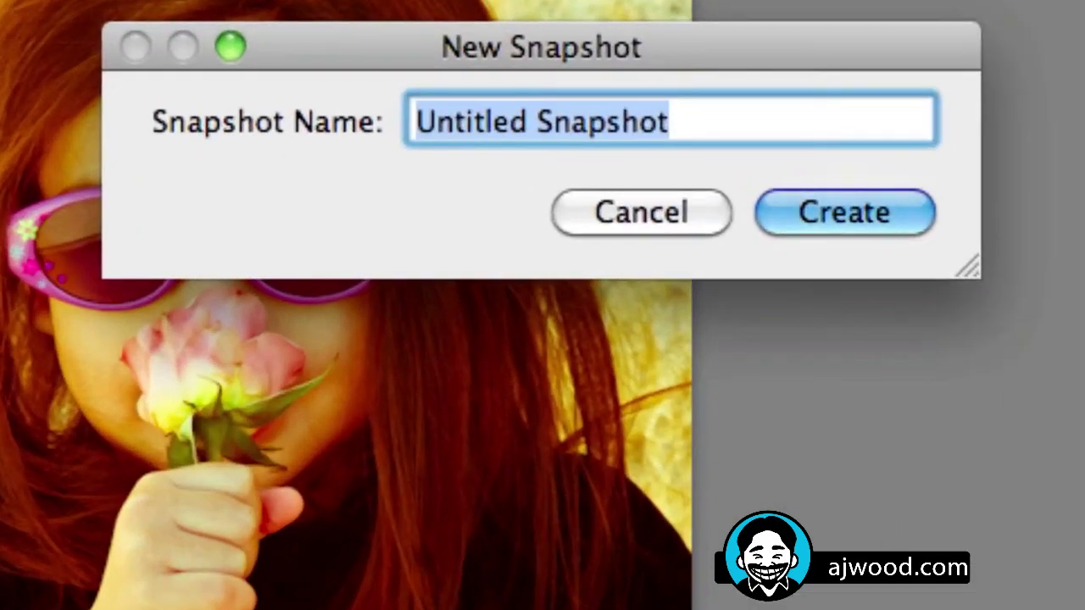
type("Preset s")
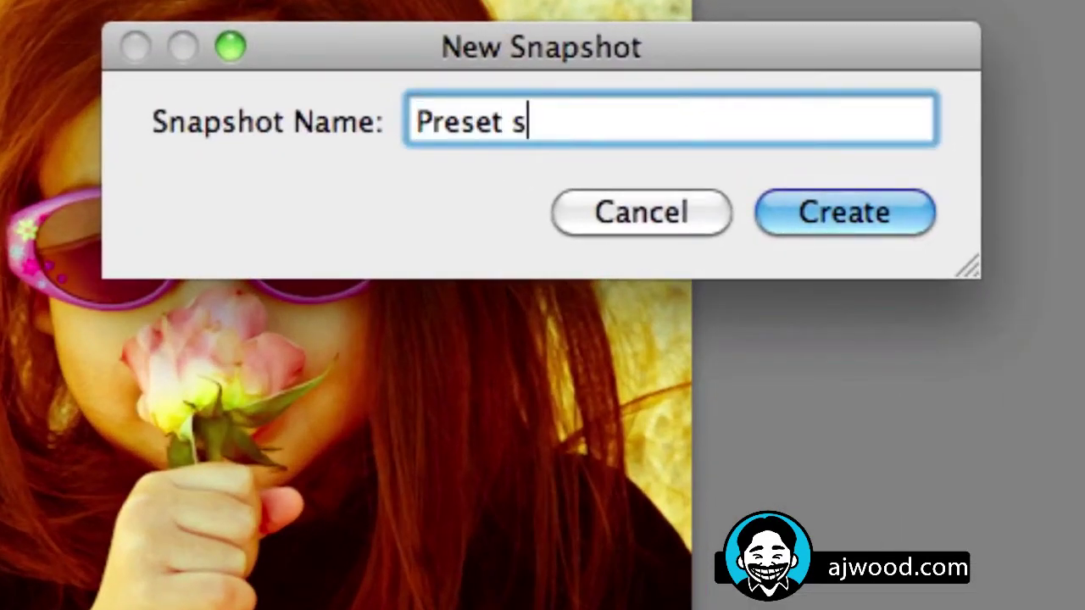
type("tarting Point")
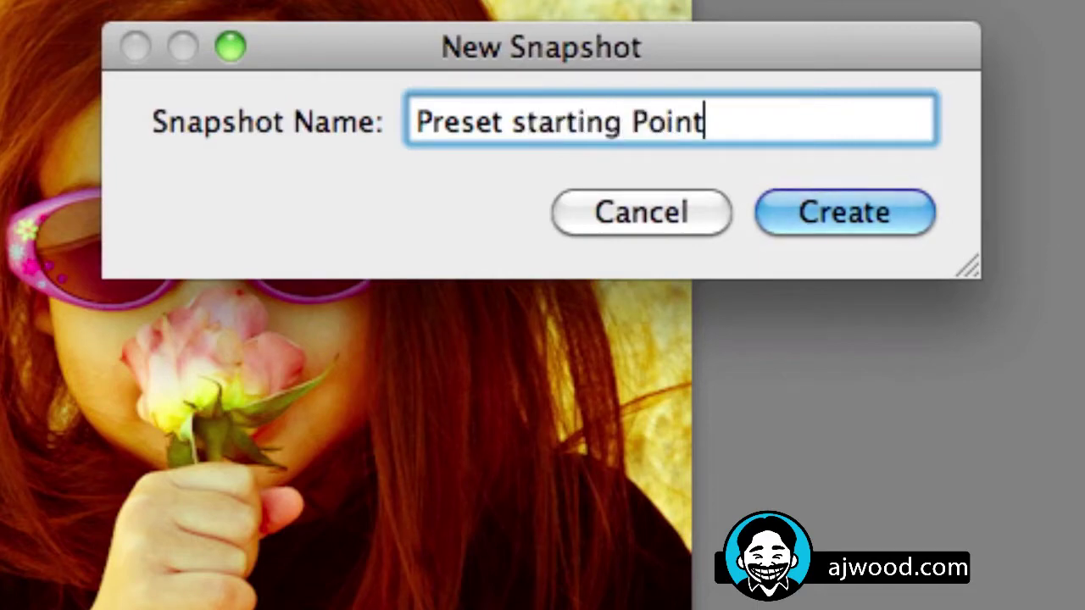
key("Left")
key("Left")
key("Left")
key("Left")
key("Left")
key("Left")
key("Left")
key("Left")
key("Left")
key("Left")
key("Left")
key("Left")
key("Left")
key("BackSpace")
type("S")
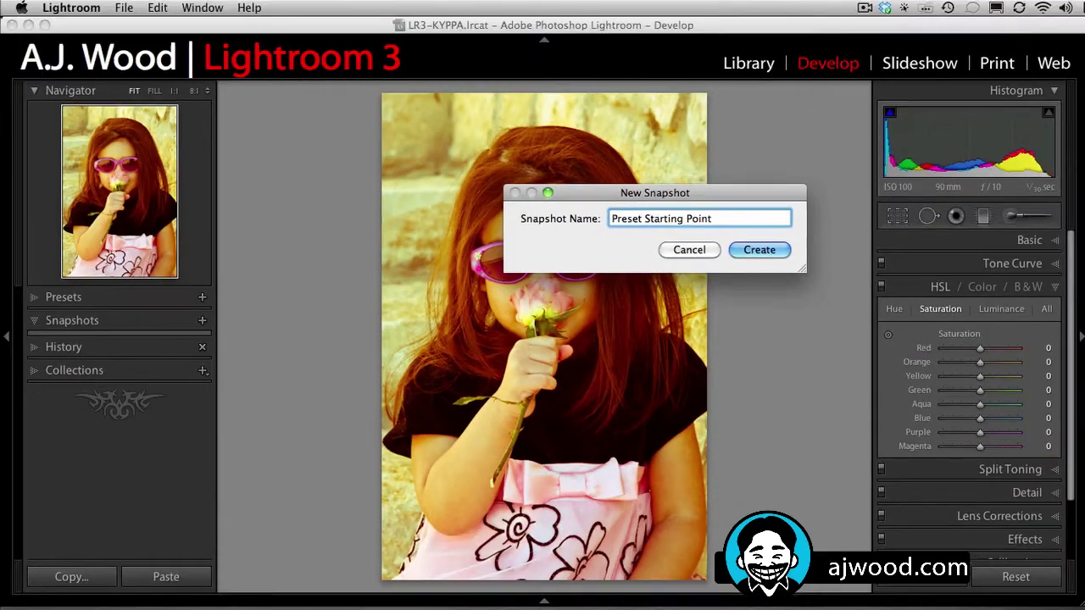
left_click(746, 250)
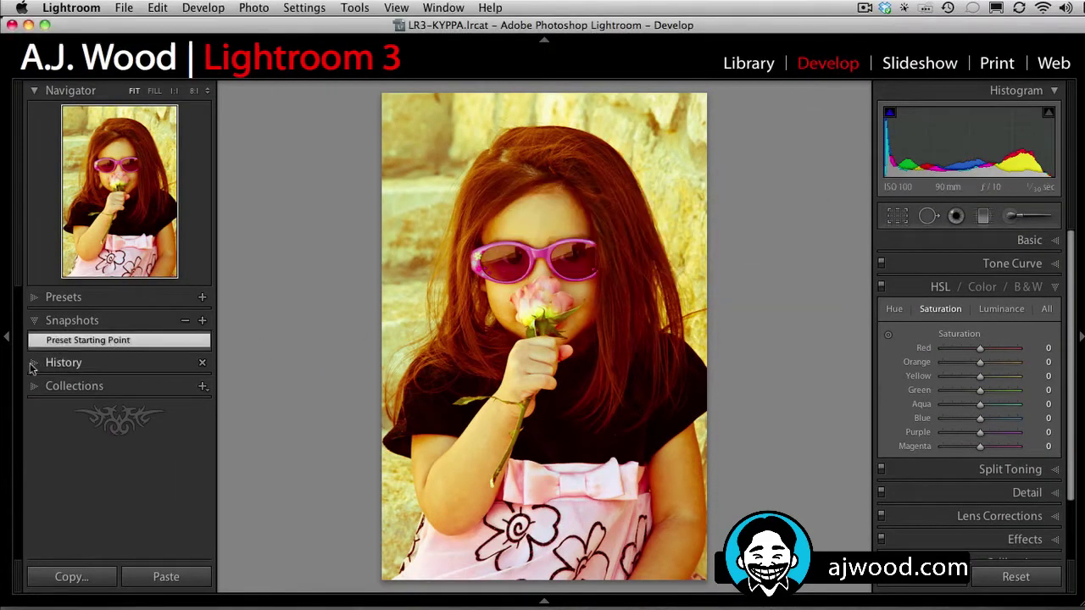
left_click(31, 367)
left_click(64, 442)
left_click(64, 505)
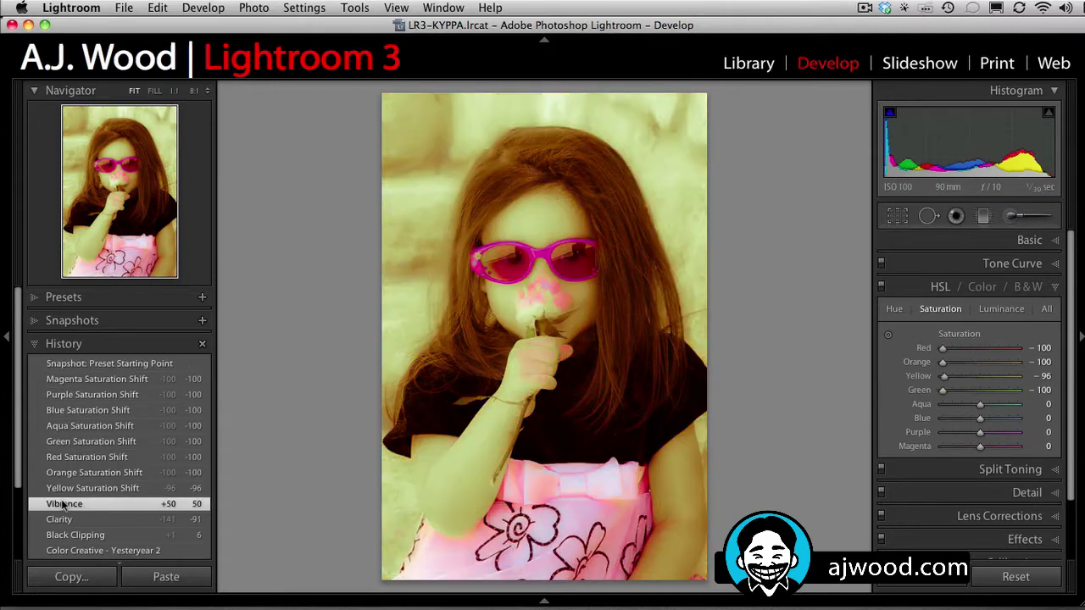
left_click(137, 550)
left_click(113, 461)
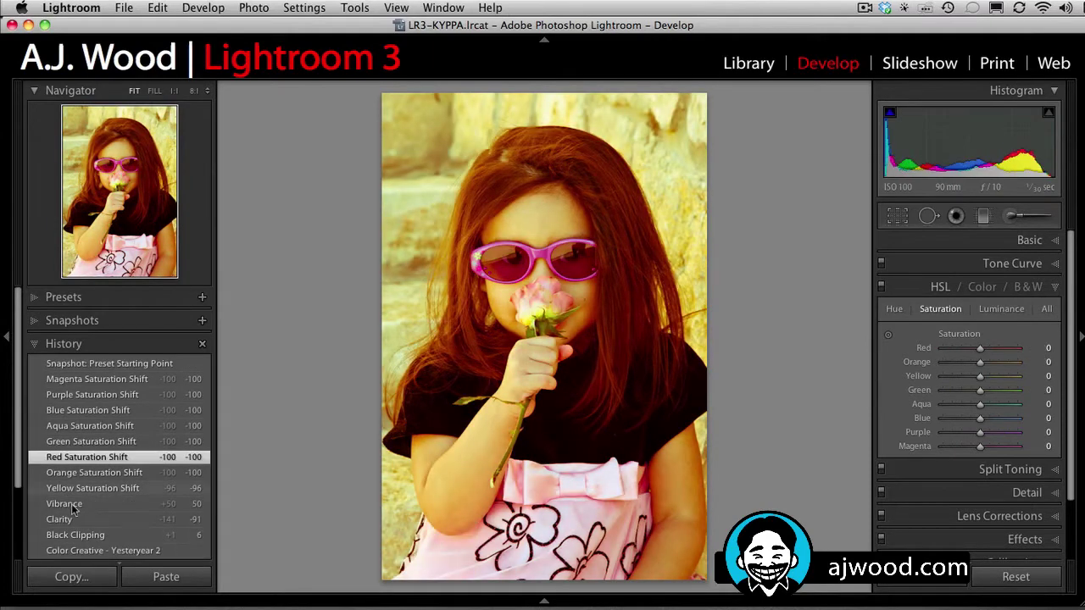
left_click(66, 505)
left_click(61, 519)
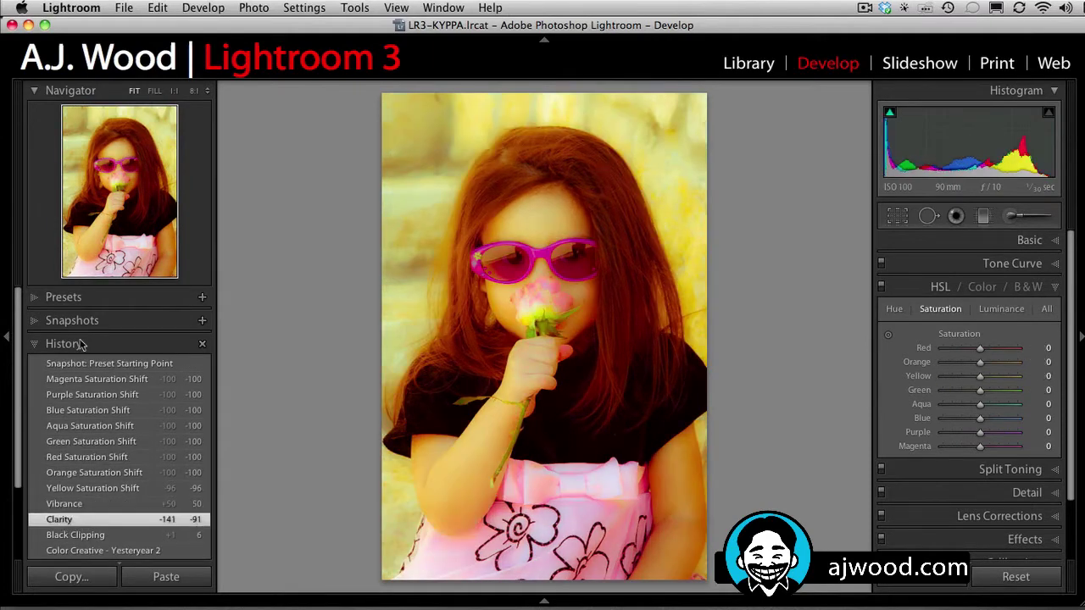
left_click(61, 322)
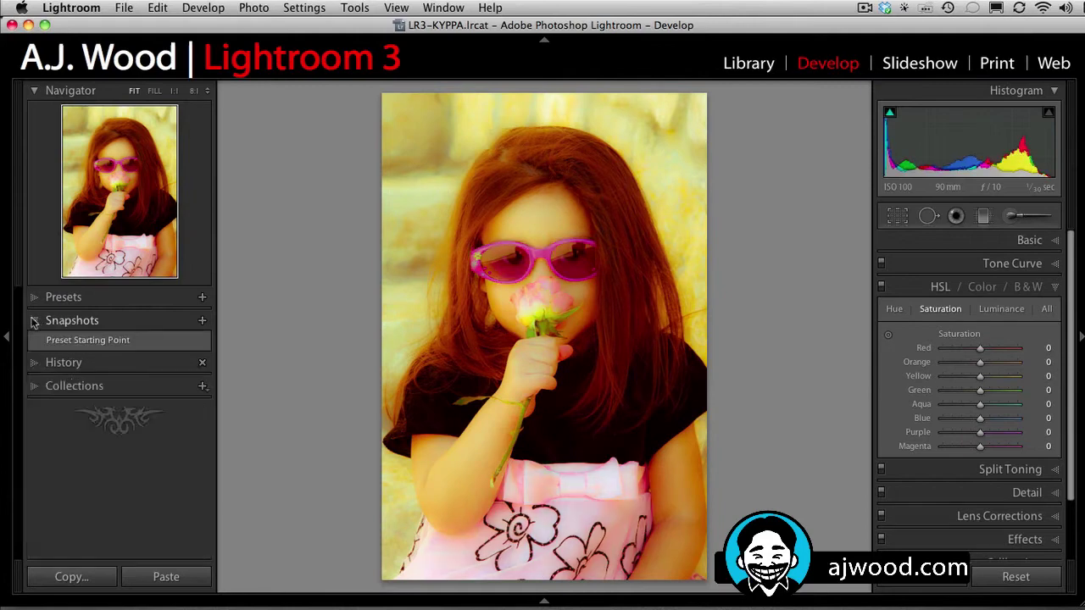
left_click(73, 342)
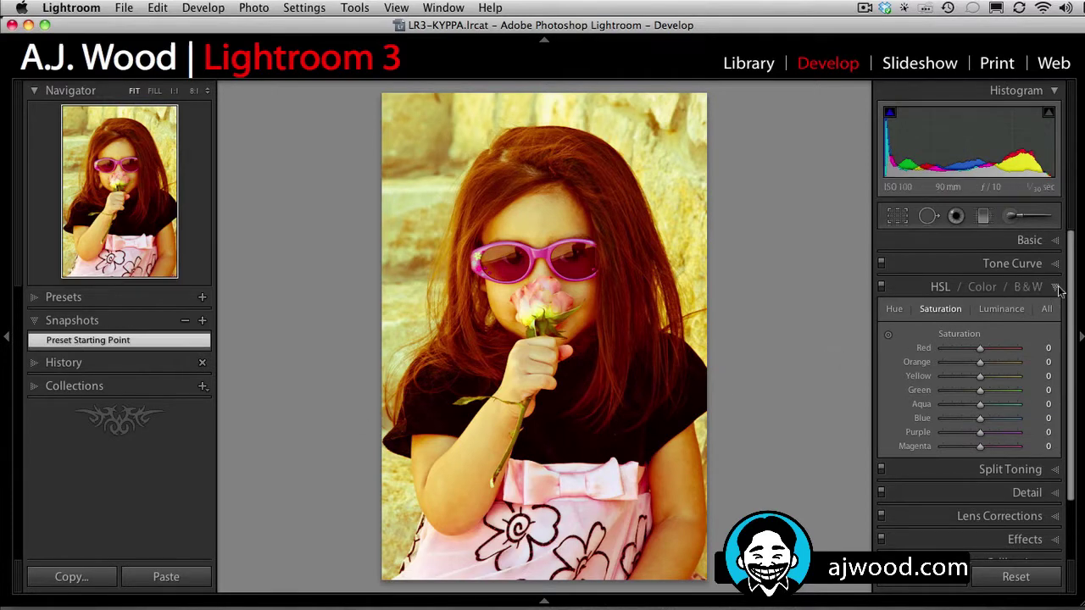
In the Basic panel, set Saturation and Clarity to -100.
left_click(1055, 241)
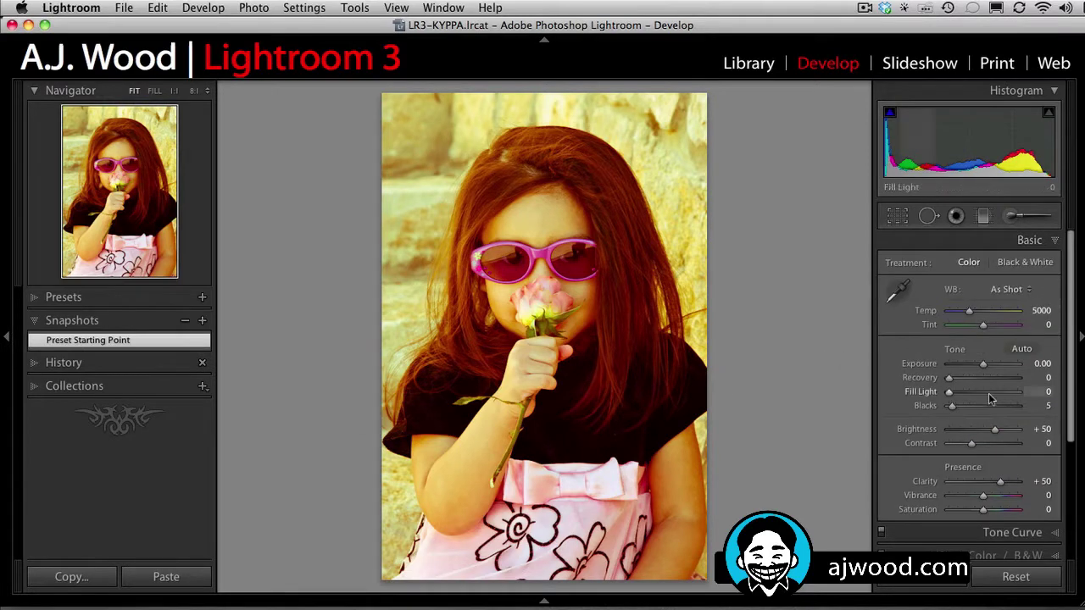
left_click_drag(964, 510, 955, 511)
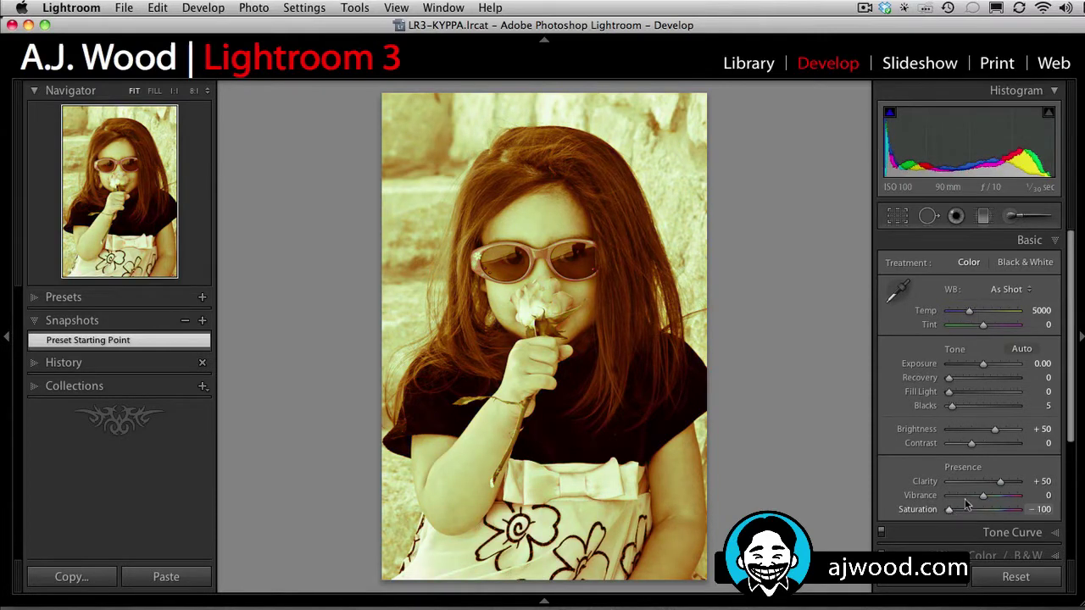
left_click(948, 485)
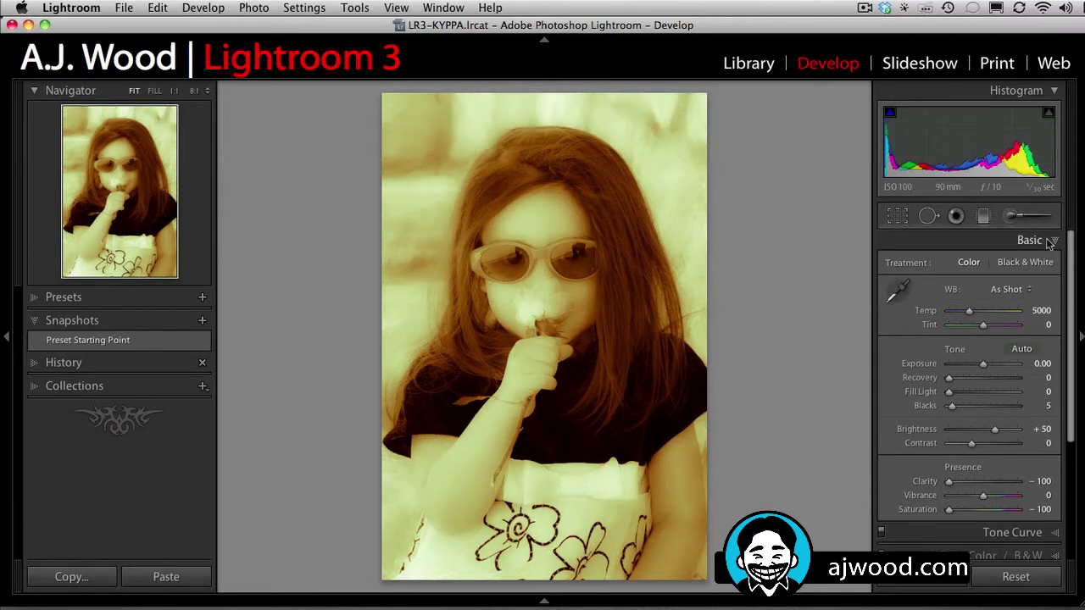
In the HSL/Color/B&W panel's B&W mix, set Orange and Yellow to -100.
left_click(1057, 556)
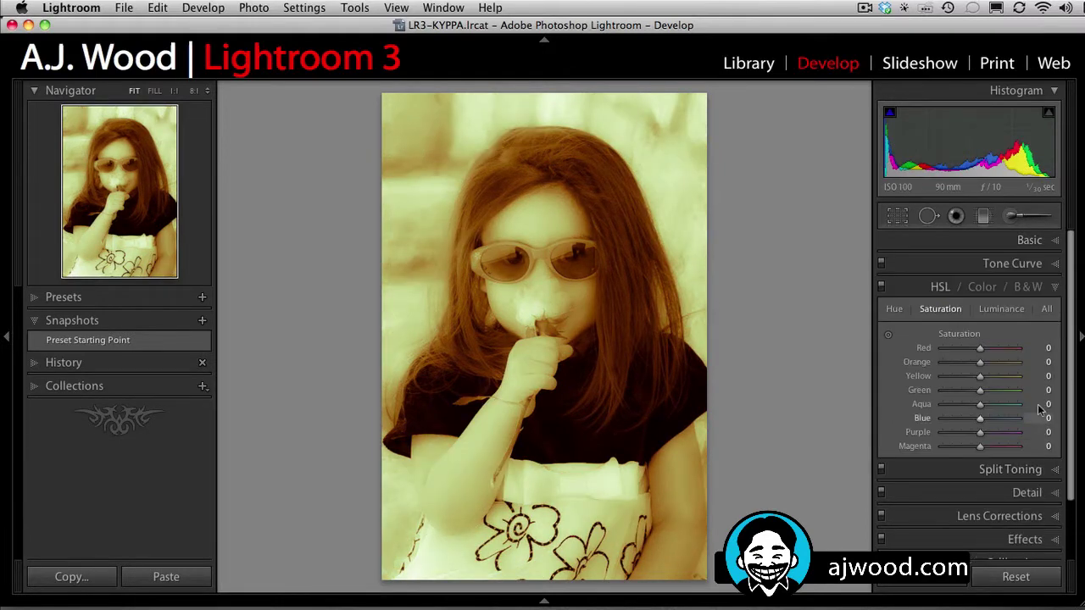
left_click(1029, 288)
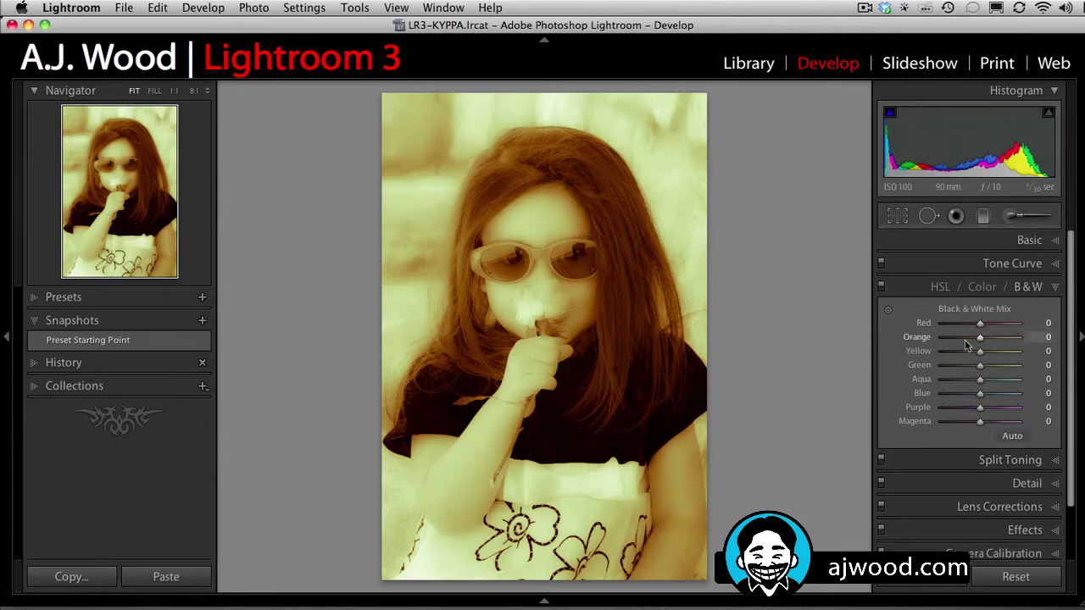
left_click_drag(980, 352, 949, 354)
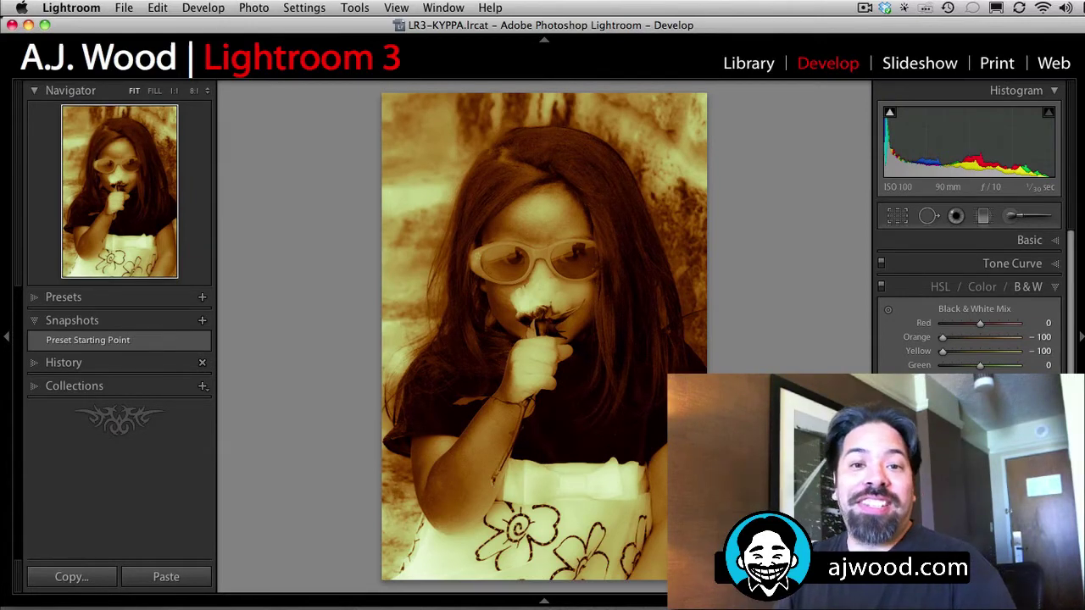
Restore the Preset Starting Point snapshot, then revert to the Create Virtual Copy history state.
left_click(68, 342)
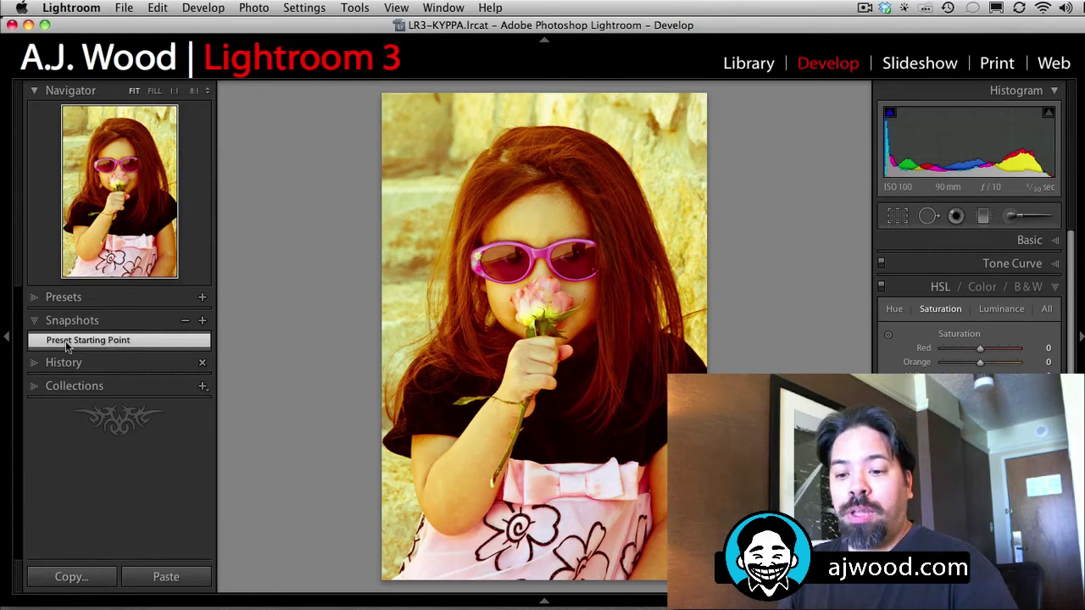
left_click(36, 362)
left_click_drag(19, 336, 6, 462)
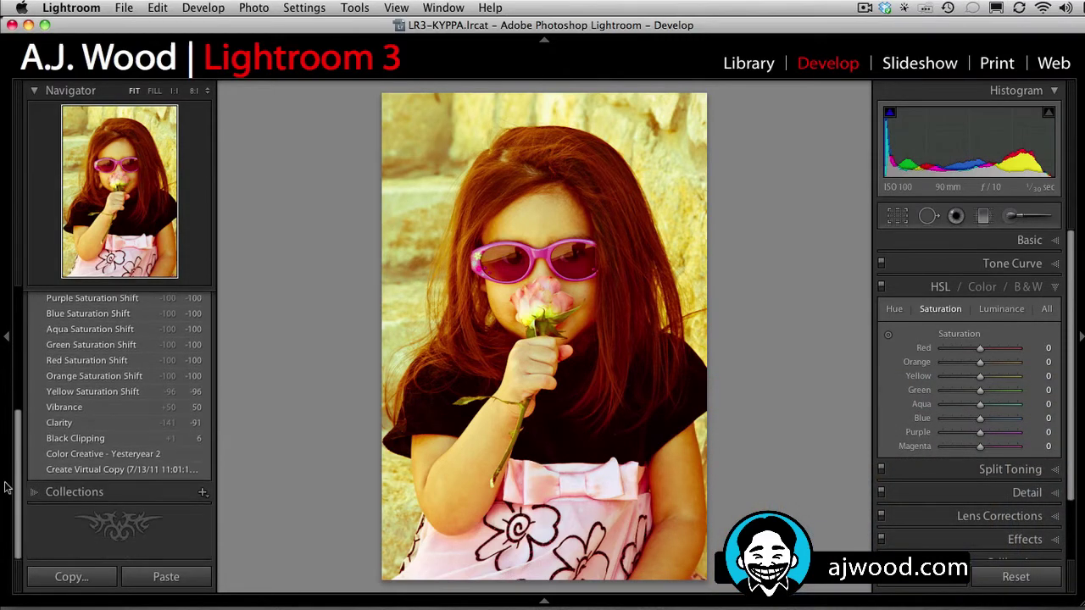
left_click(64, 471)
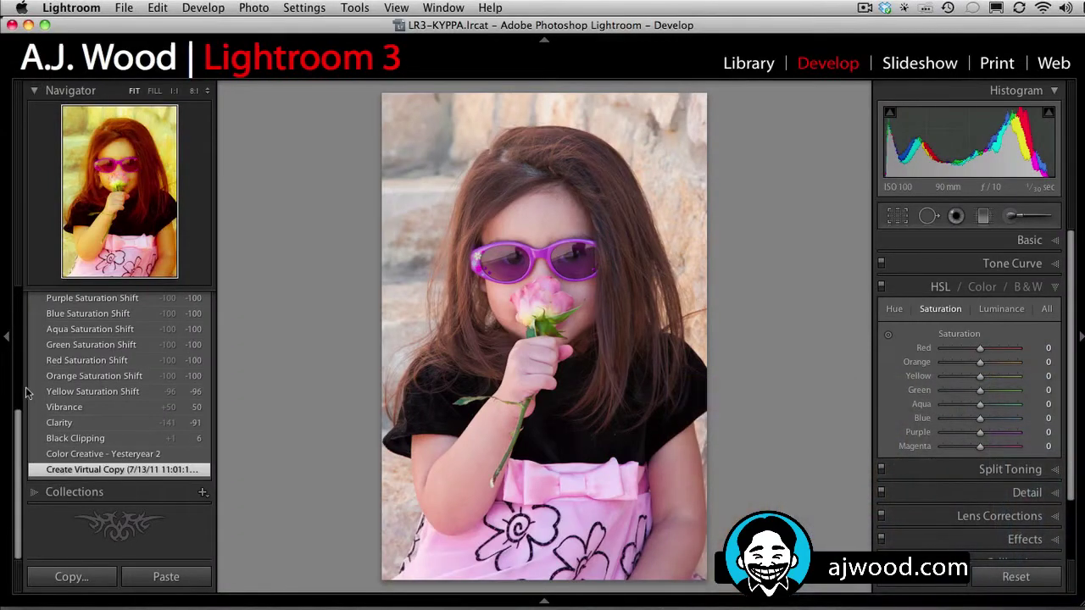
Save an 'Original Image' snapshot, then compare it against Preset Starting Point.
scroll(21, 426, "up", 5)
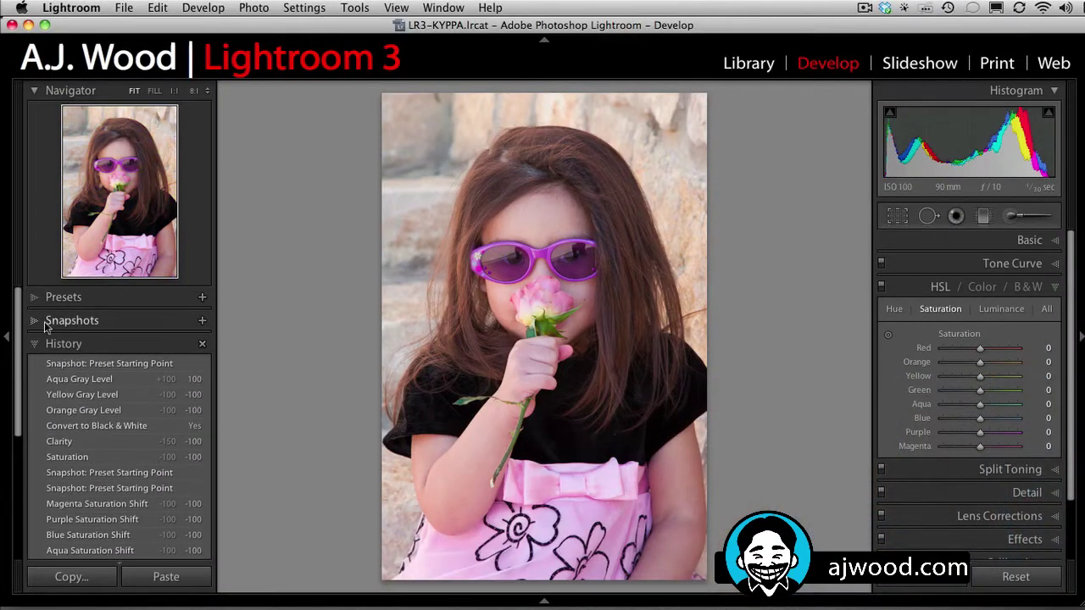
left_click(34, 325)
left_click(201, 322)
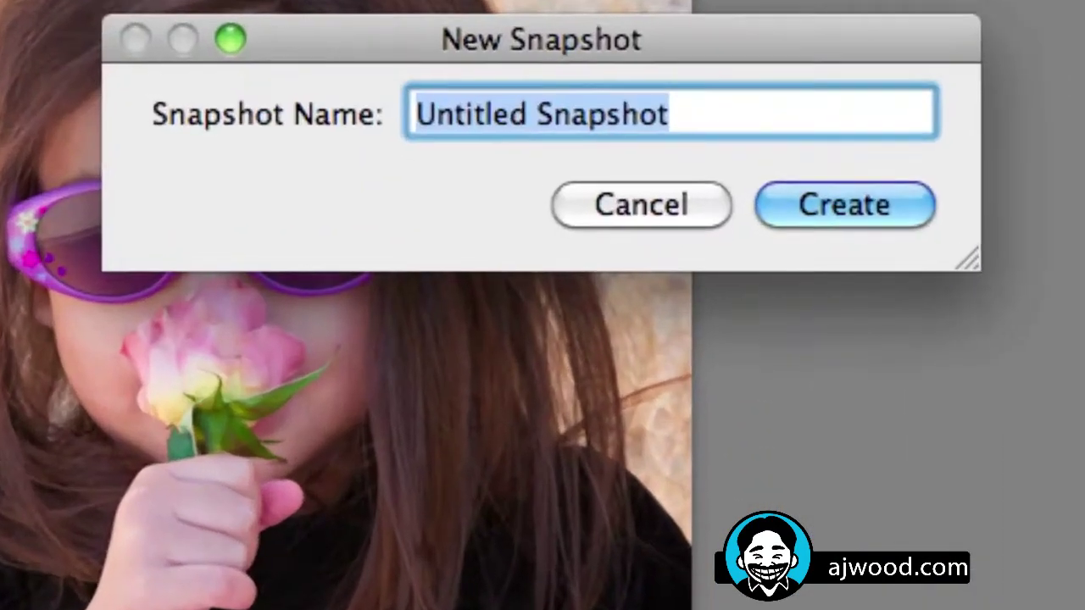
type("Original Image")
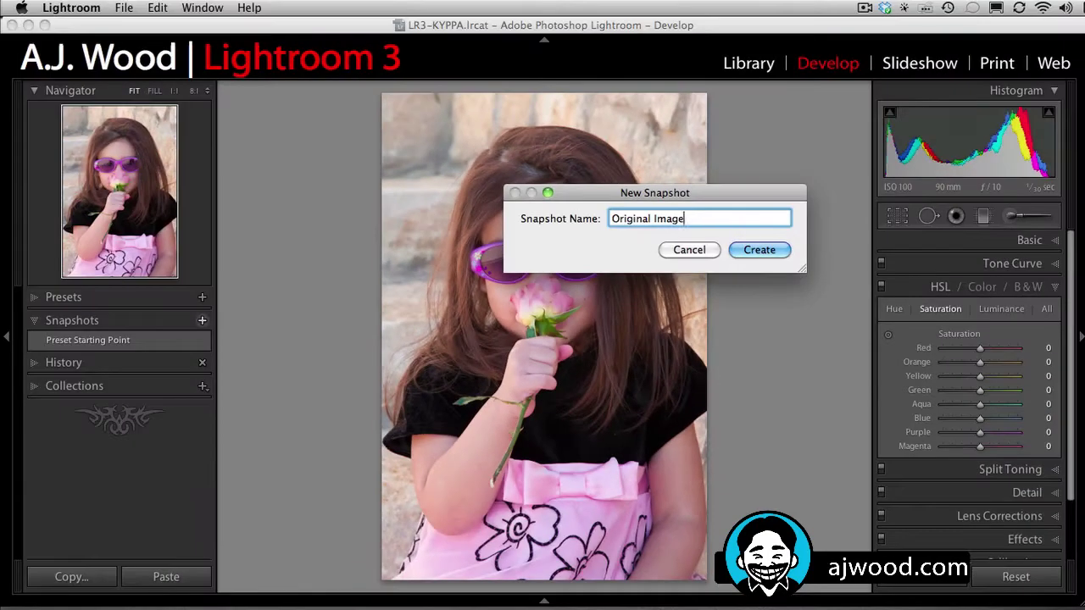
key("Return")
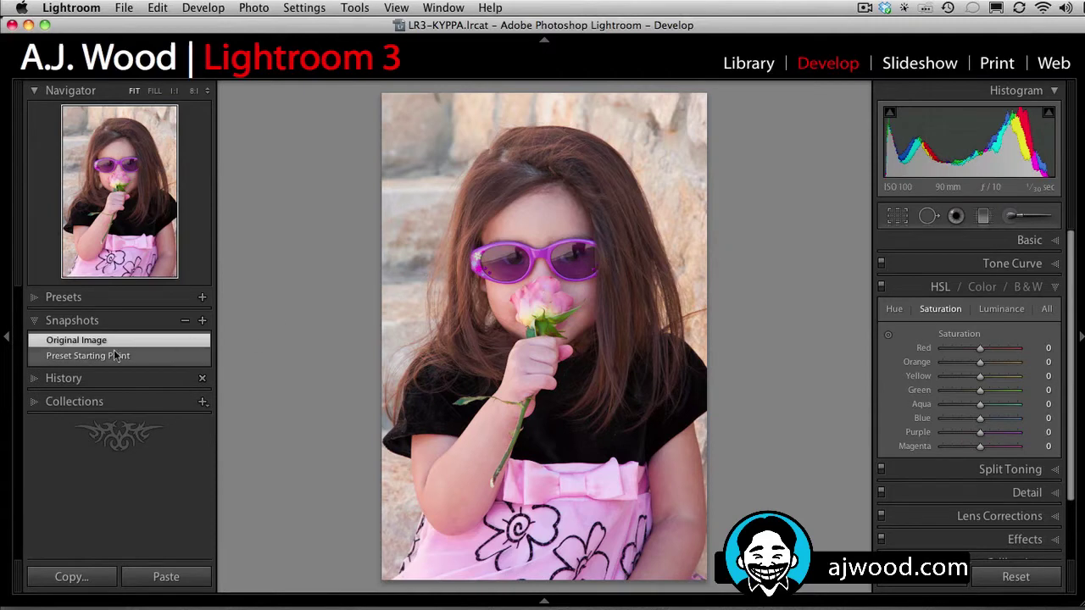
left_click(111, 357)
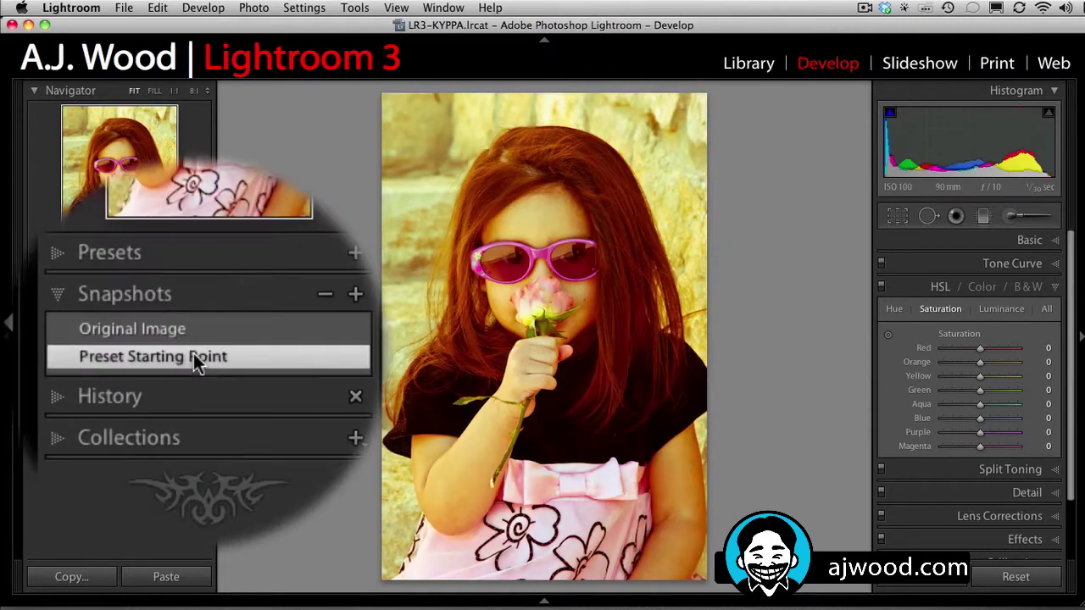
left_click(110, 345)
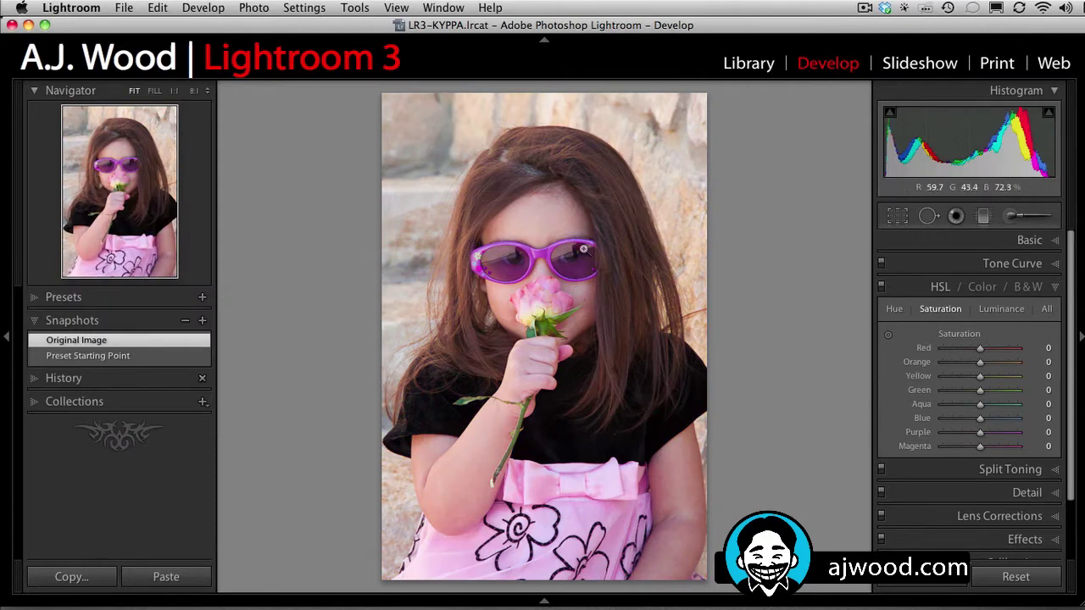
Convert the portrait to B&W and set the Purple mix to +75 for light-gray sunglasses.
left_click(1029, 288)
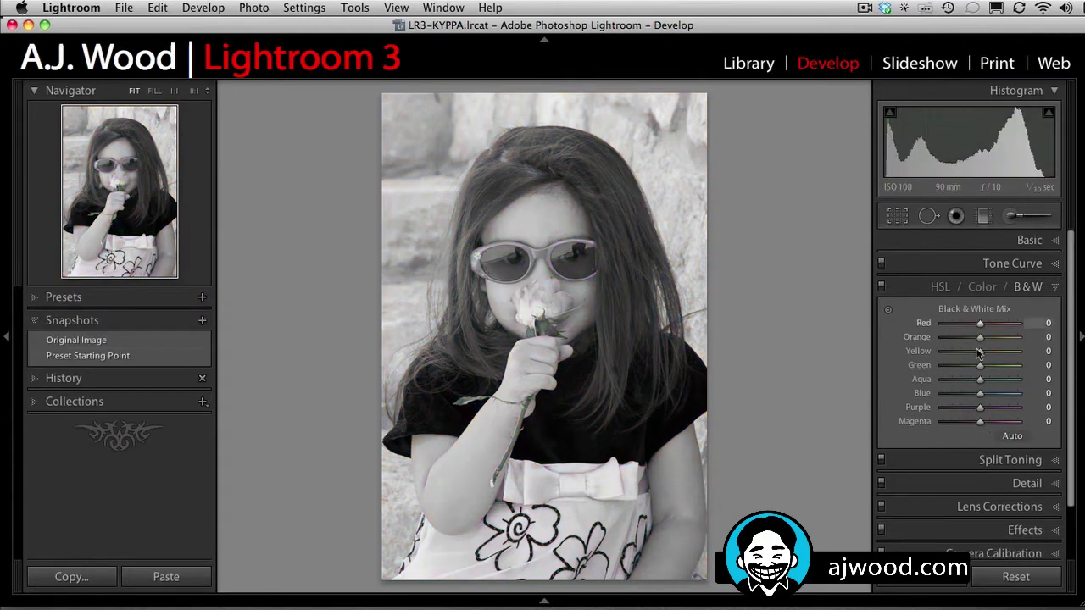
mouse_move(1018, 408)
left_mouse_down()
mouse_move(880, 408)
mouse_move(1007, 412)
left_mouse_up()
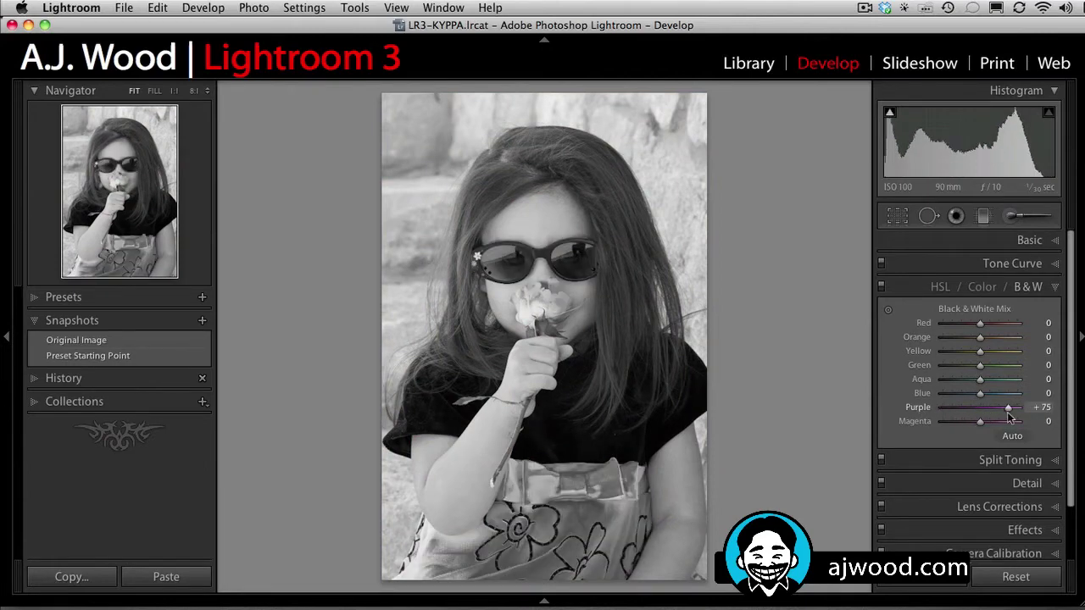